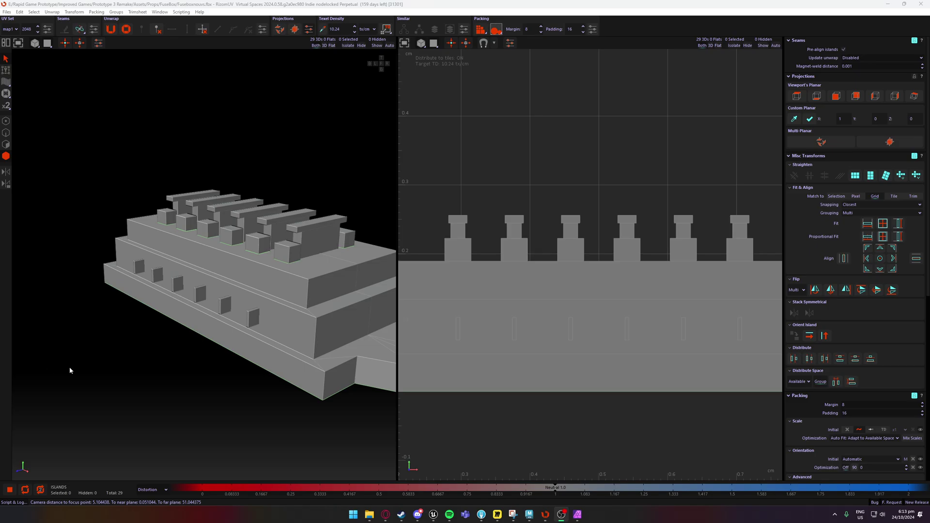
Examine the fuse box model and check which UV islands belong to its small side fins.
scroll(233, 287, "up", 5)
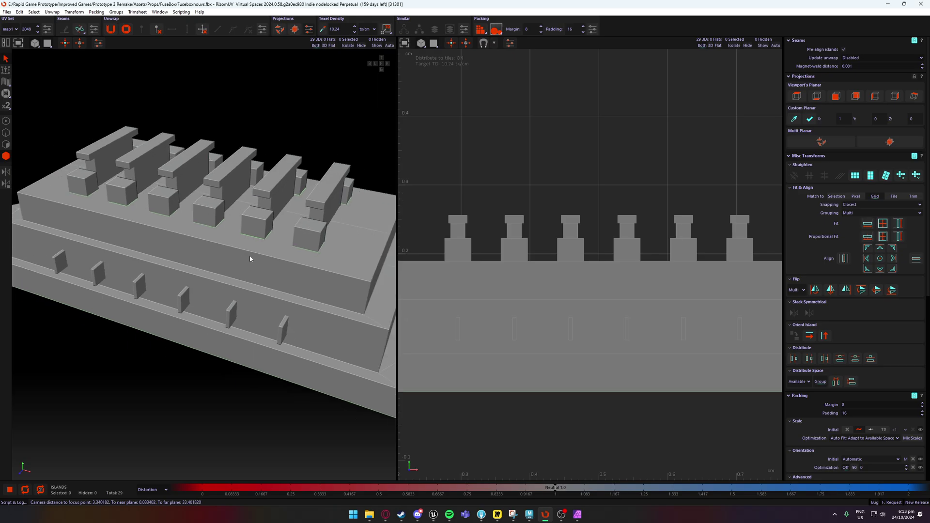
left_click_drag(249, 254, 460, 298, "alt")
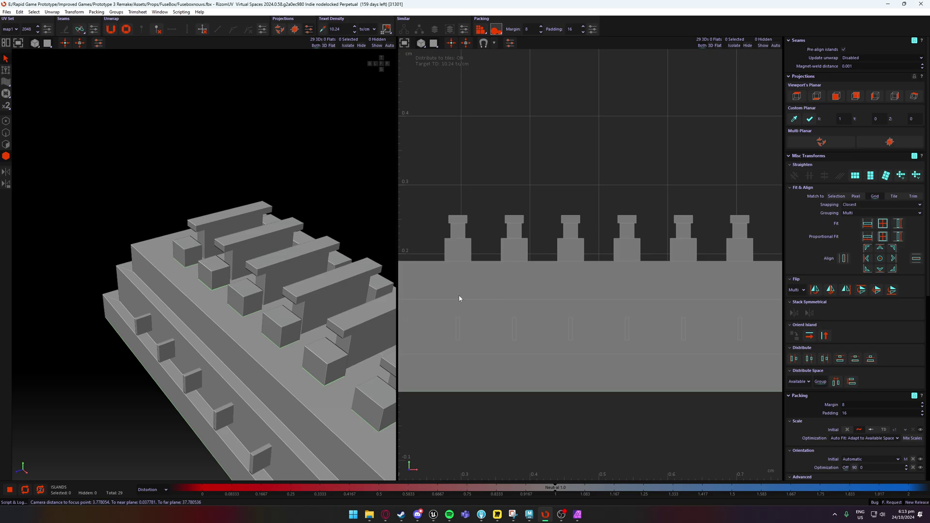
scroll(291, 339, "down", 5)
left_click_drag(271, 330, 295, 310, "alt")
scroll(300, 310, "up", 5)
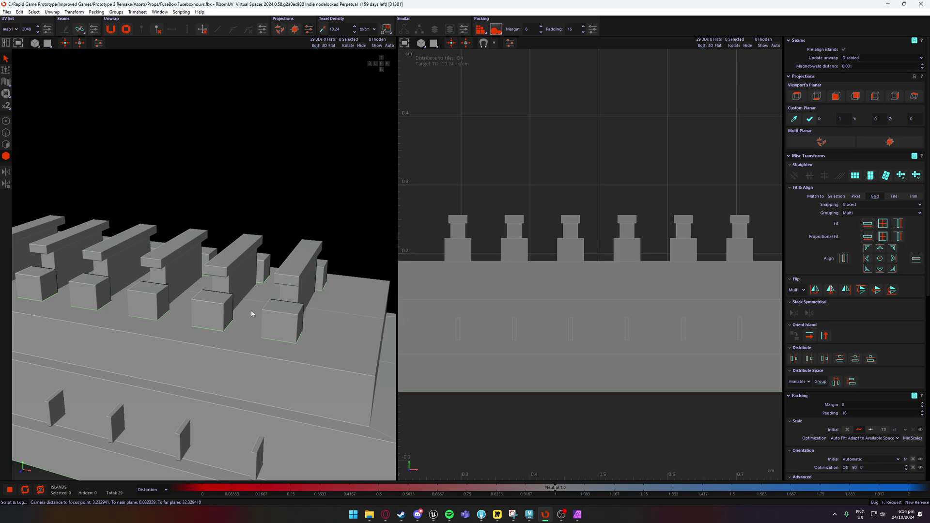
scroll(252, 314, "down", 3)
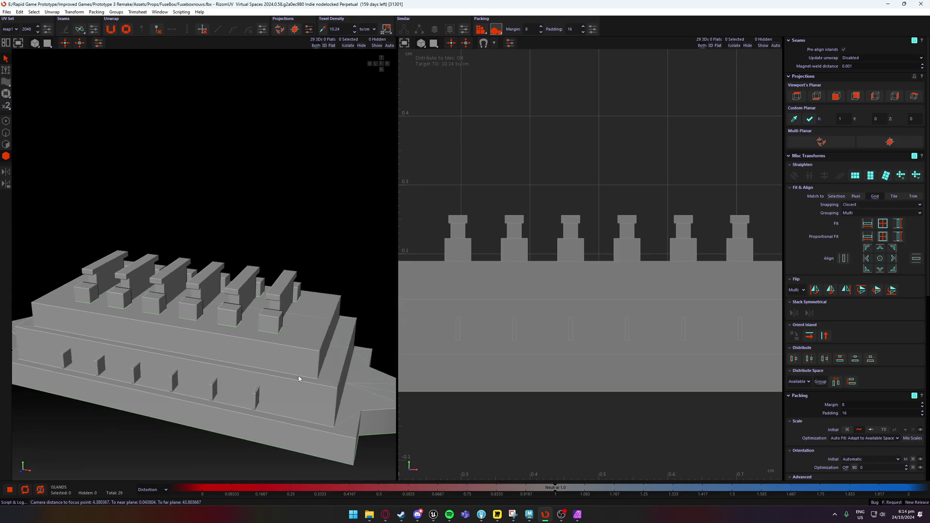
left_click_drag(298, 379, 304, 342, "alt")
scroll(270, 334, "up", 6)
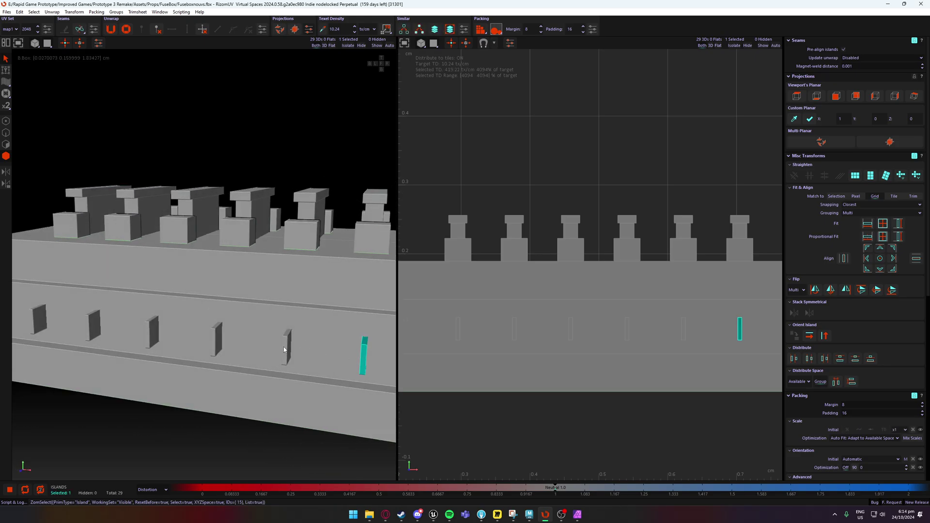
left_click(148, 332)
left_click(99, 318)
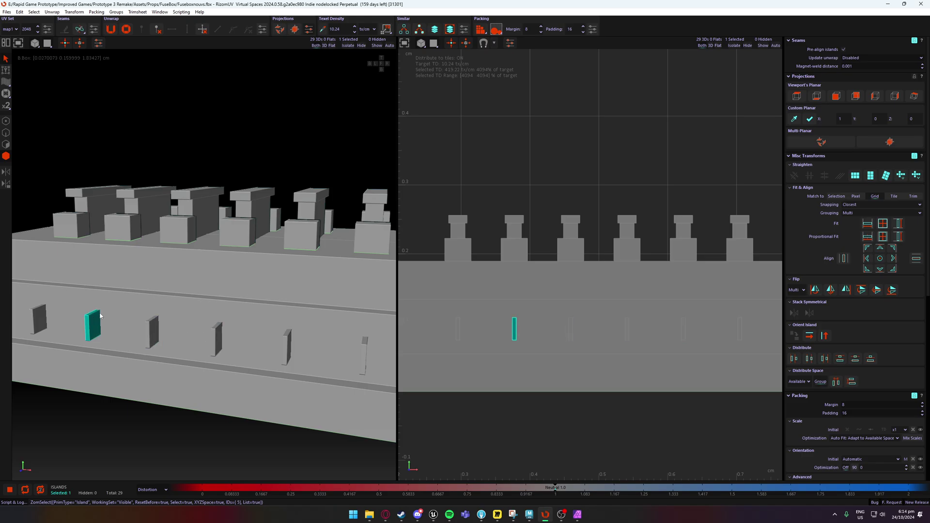
left_click(256, 208)
Compare the small blocks at both ends of the last fuse with their islands in the UV layout.
middle_click_drag(280, 218, 216, 291)
left_click(288, 321)
left_click(288, 321)
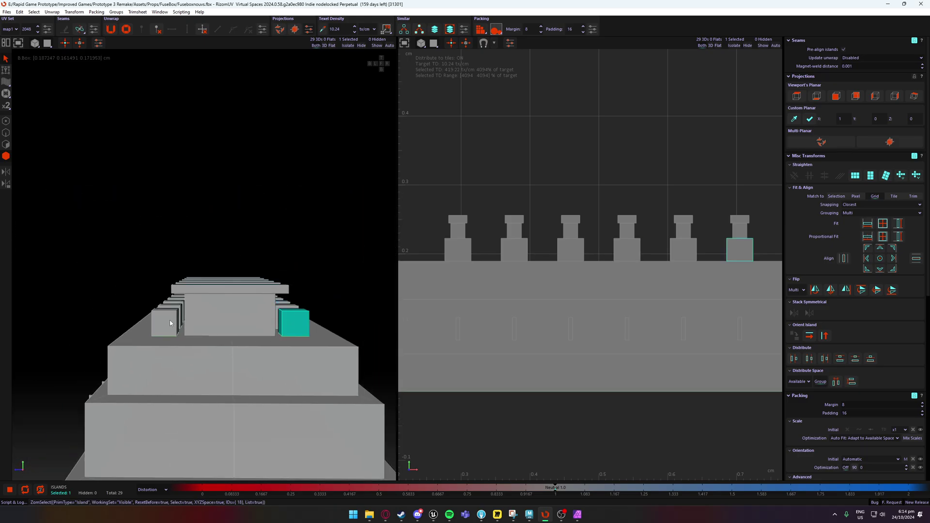
left_click(169, 321)
left_click(294, 332)
scroll(283, 326, "up", 4)
left_click_drag(283, 329, 271, 324, "alt")
middle_click_drag(271, 326, 153, 346)
left_click_drag(153, 343, 195, 309, "alt")
scroll(228, 315, "down", 5)
left_click(262, 282)
left_click(153, 276)
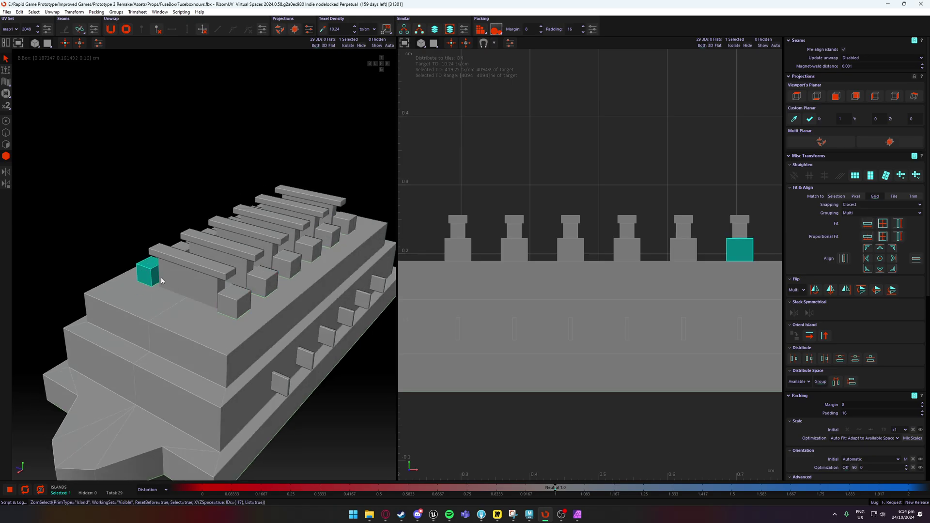
left_click(229, 301)
left_click(153, 275)
left_click(215, 310)
left_click(238, 301)
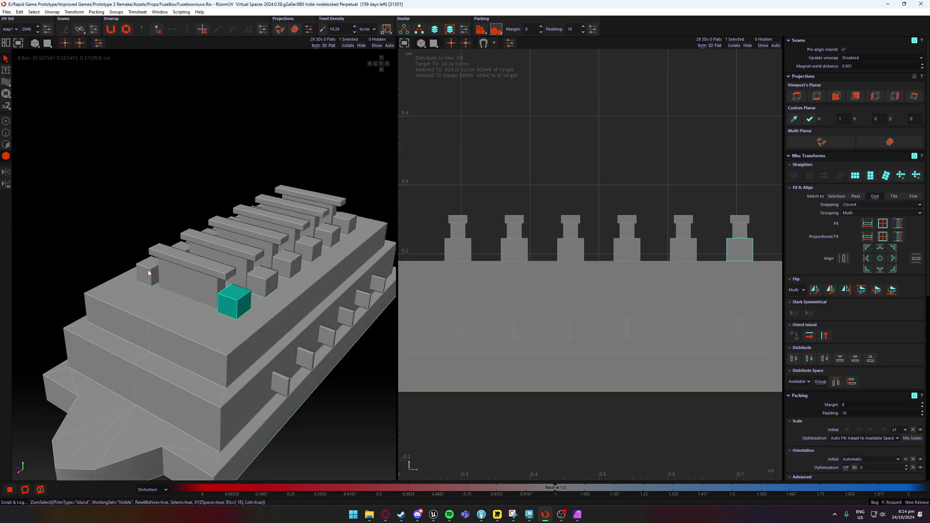
middle_click_drag(238, 301, 218, 275)
scroll(156, 287, "up", 4)
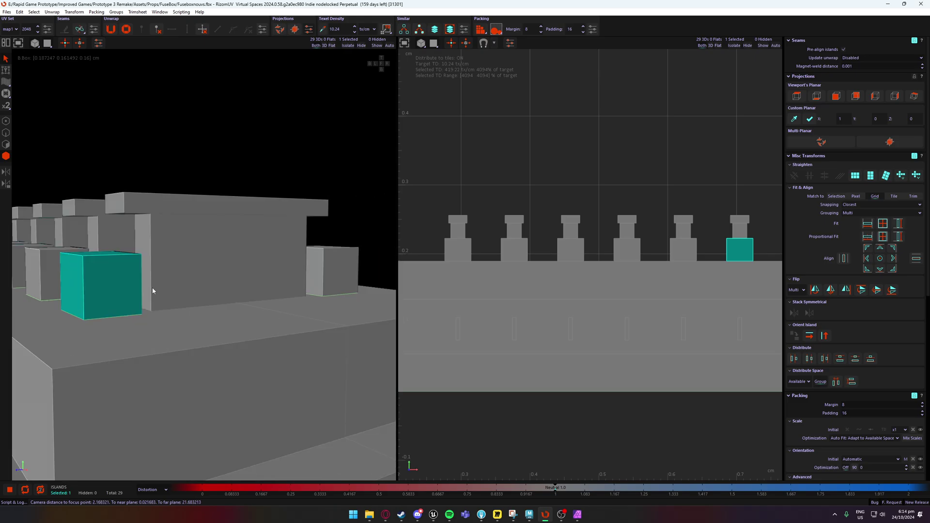
left_click_drag(153, 288, 245, 306, "alt")
scroll(245, 308, "down", 5)
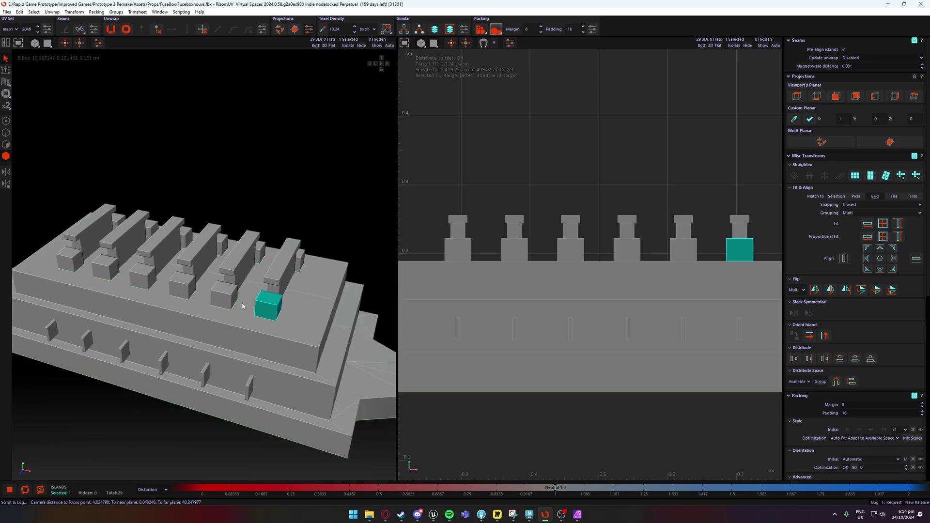
middle_click_drag(246, 308, 253, 286)
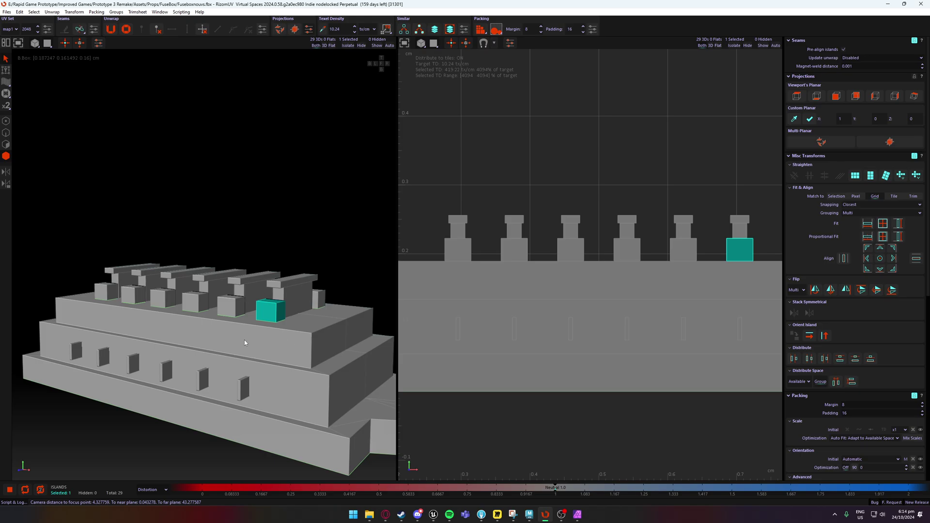
Cut seams along the four vertical edges of the small block nearest the end of the row.
scroll(286, 298, "up", 3)
scroll(239, 316, "up", 3)
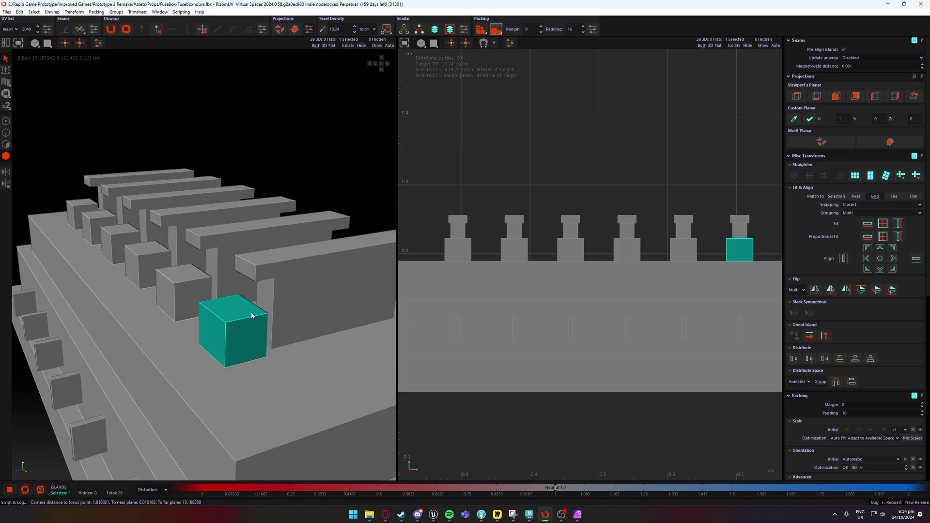
key("F2")
left_click(241, 333)
left_click_drag(208, 325, 168, 325, "alt")
left_click(280, 332, "ctrl")
left_click_drag(275, 333, 395, 342, "alt")
left_click(232, 342, "ctrl")
left_click_drag(232, 341, 195, 327, "alt")
left_click(183, 331, "ctrl")
left_click(199, 311, "ctrl")
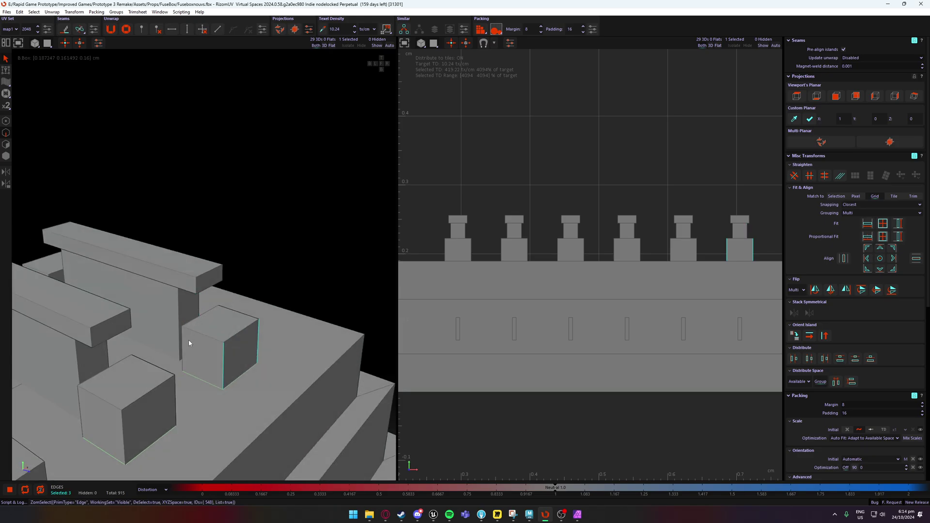
left_click(184, 348, "ctrl")
left_click_drag(246, 358, 119, 353, "alt")
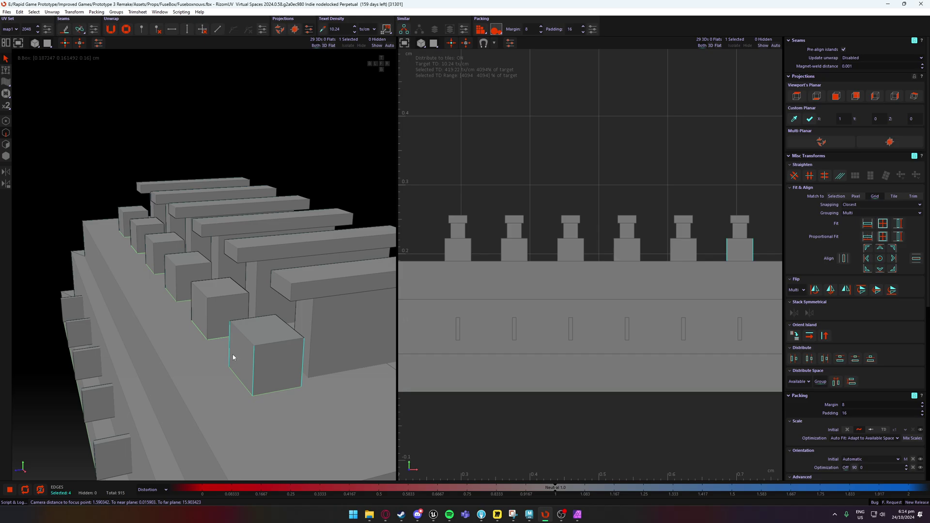
key("c")
Unfold the cut block's UV island into a cross and orient it squarely to the axes.
scroll(269, 339, "down", 3)
left_click_drag(271, 344, 265, 344, "alt")
key("F4")
left_click(265, 344)
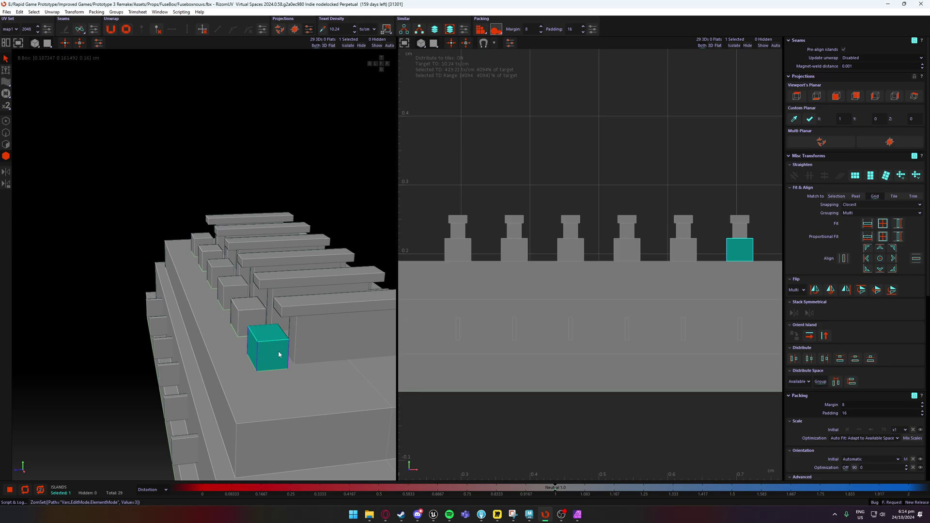
left_click(266, 346)
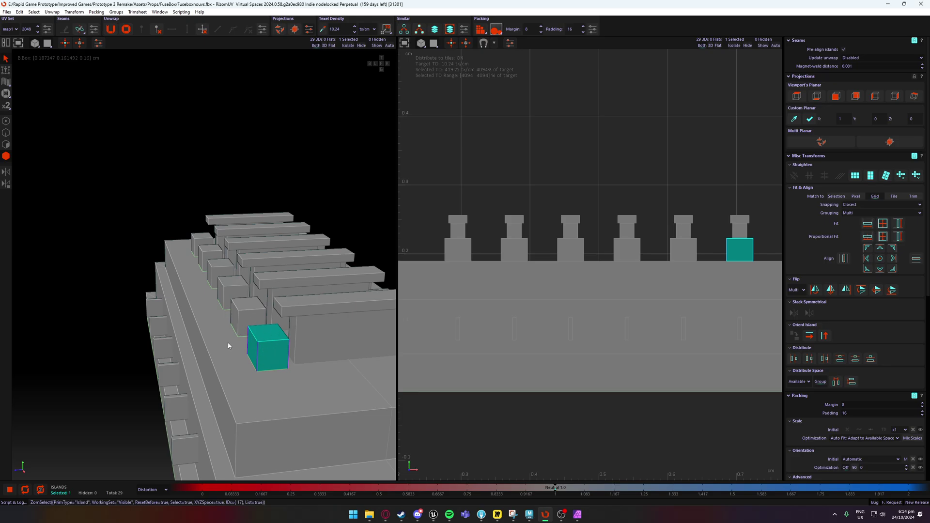
left_click_drag(232, 347, 256, 344, "alt")
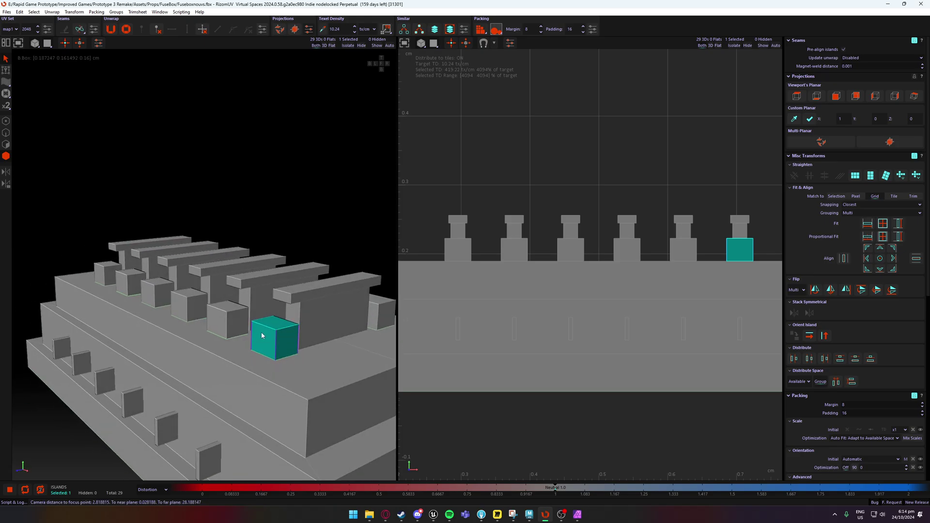
key("u")
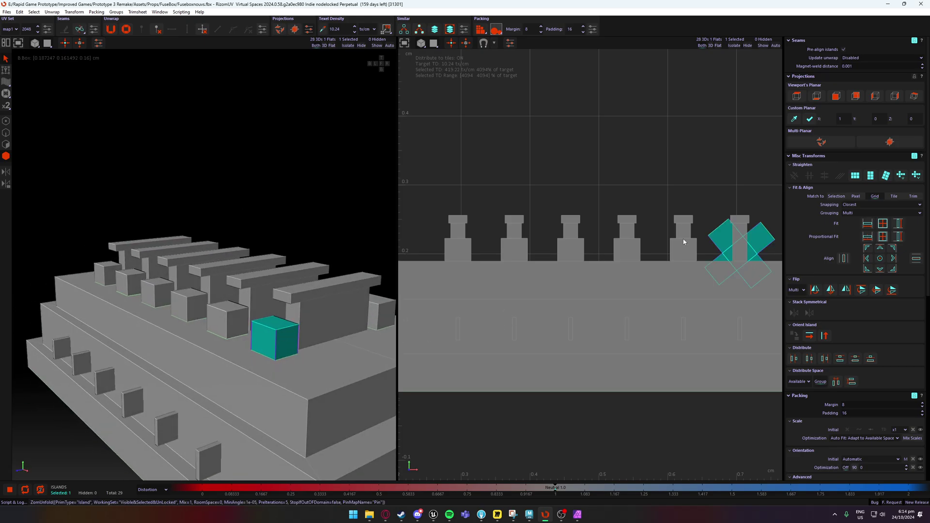
left_click(810, 342)
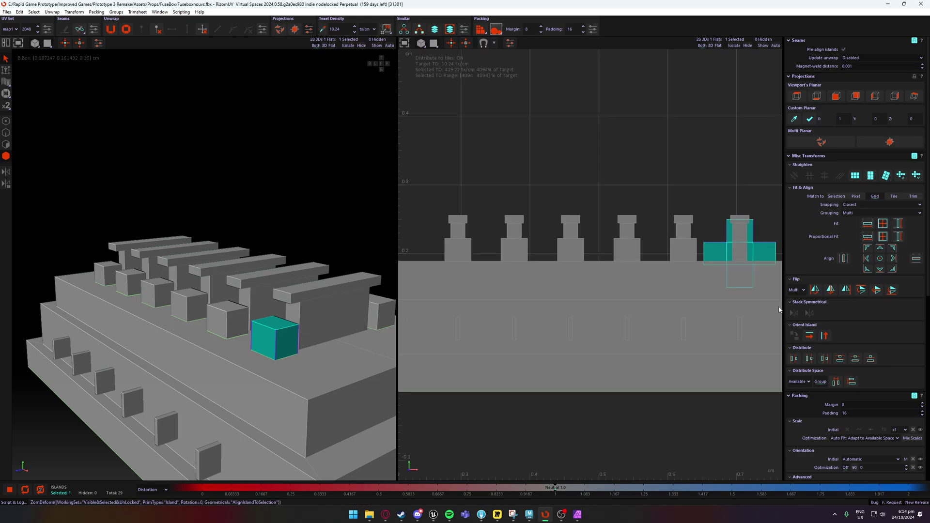
Scale the cross-shaped island by about 1.35 and move it into the empty UV space above the other islands.
left_click_drag(722, 265, 714, 153)
right_click_drag(713, 153, 723, 212)
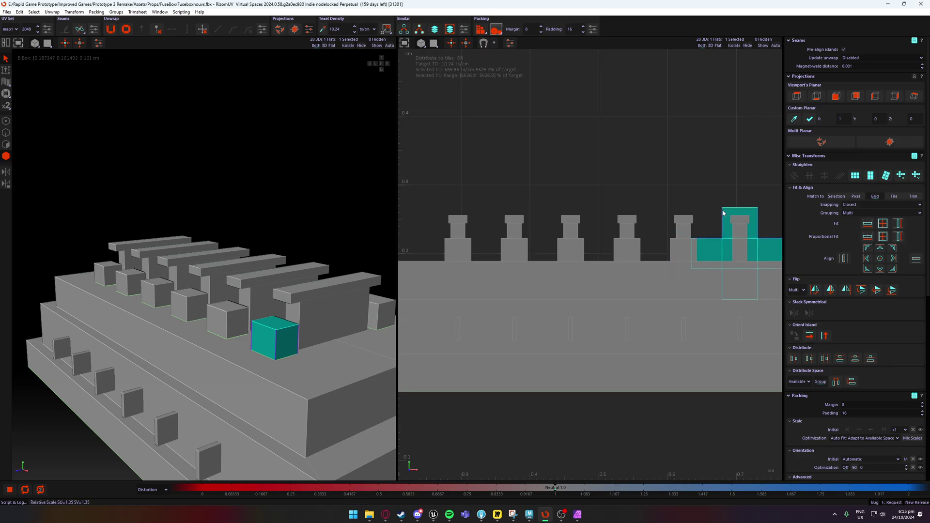
left_click_drag(728, 253, 716, 172)
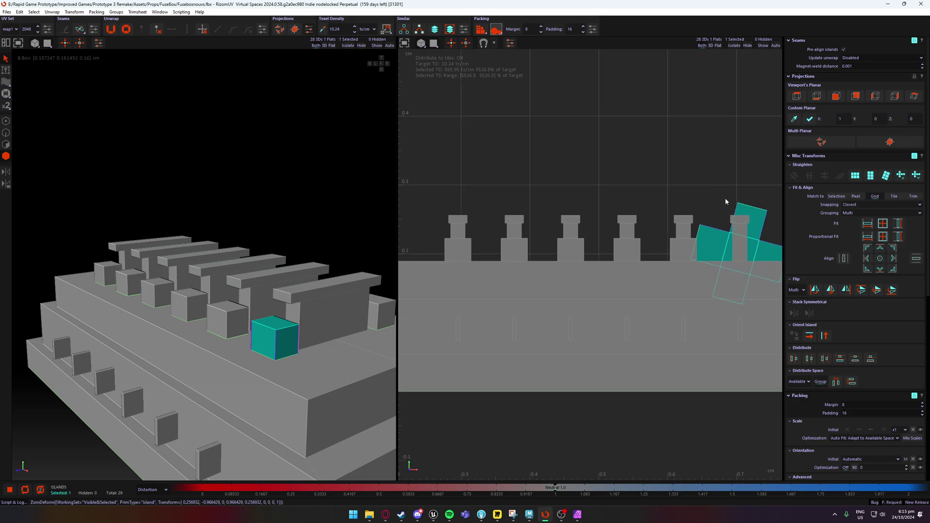
key("ctrl+z")
left_click(739, 264)
left_click(741, 238)
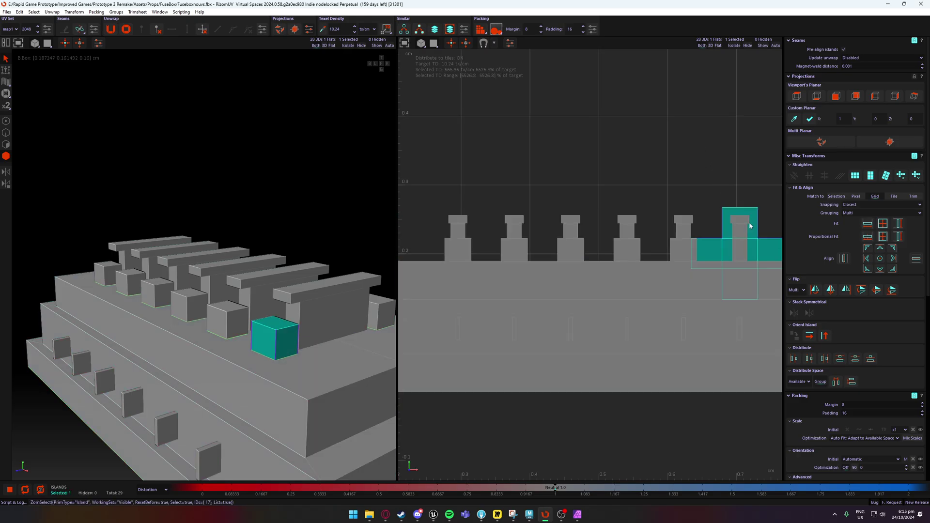
left_click_drag(755, 239, 723, 156)
scroll(724, 156, "down", 3)
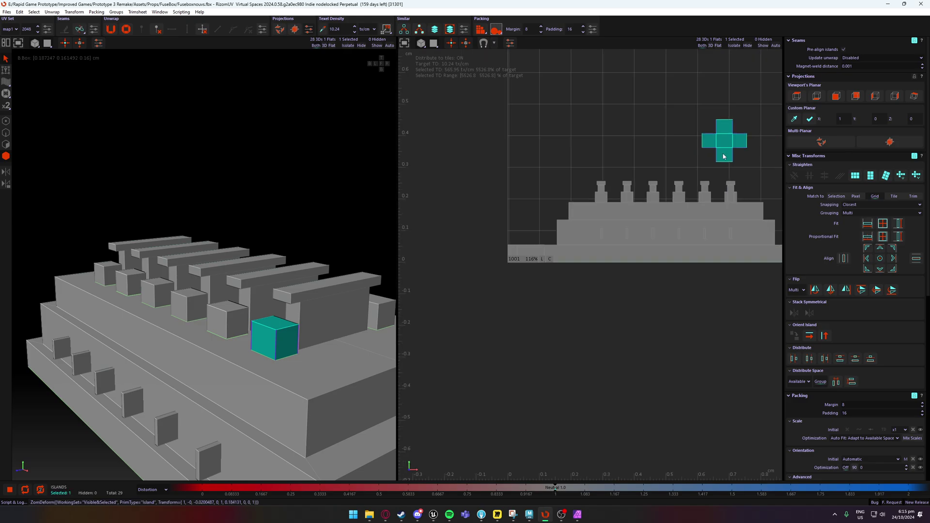
Try to transfer the UV layout while all of the similar block islands are selected.
left_click(279, 331)
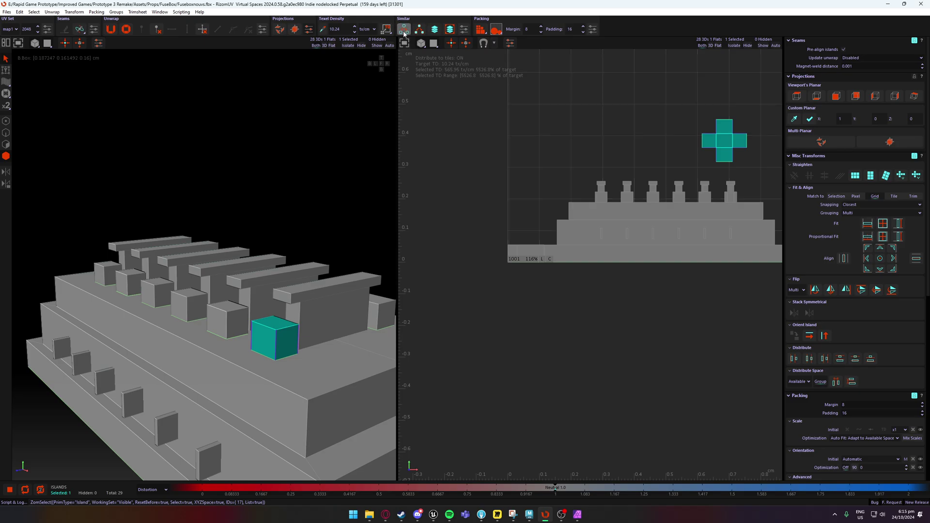
left_click(404, 32)
left_click(419, 30)
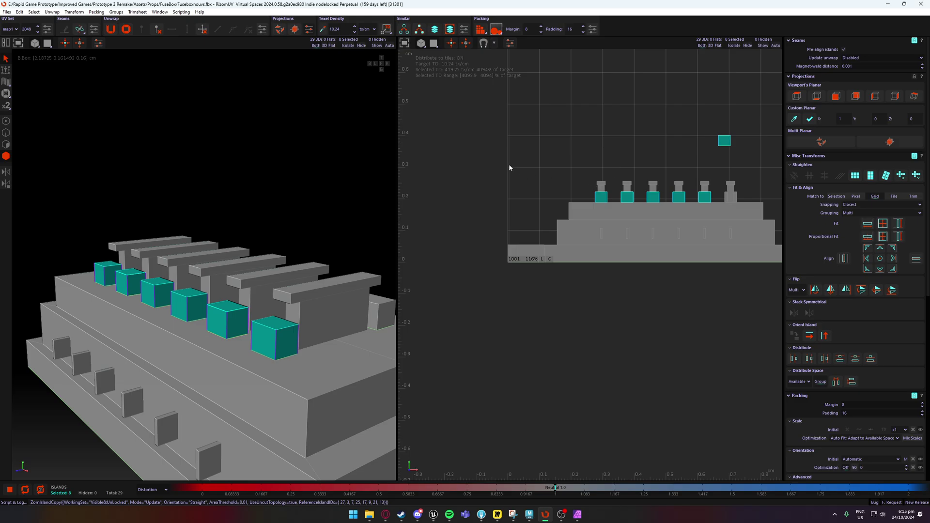
key("ctrl+z")
Copy the cross island's UV layout onto the similar blocks, using it as the only reference, and select all the similar islands.
left_click(656, 141)
left_click(724, 141)
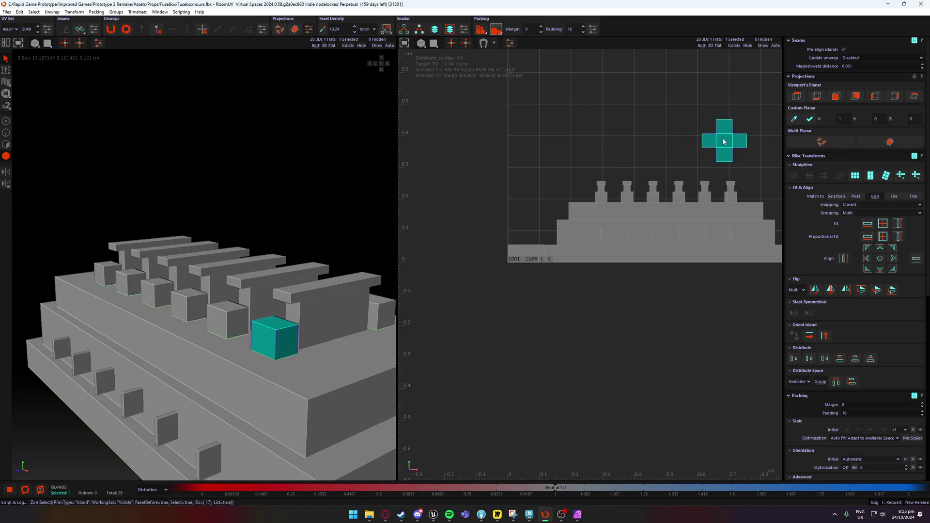
left_click(449, 32)
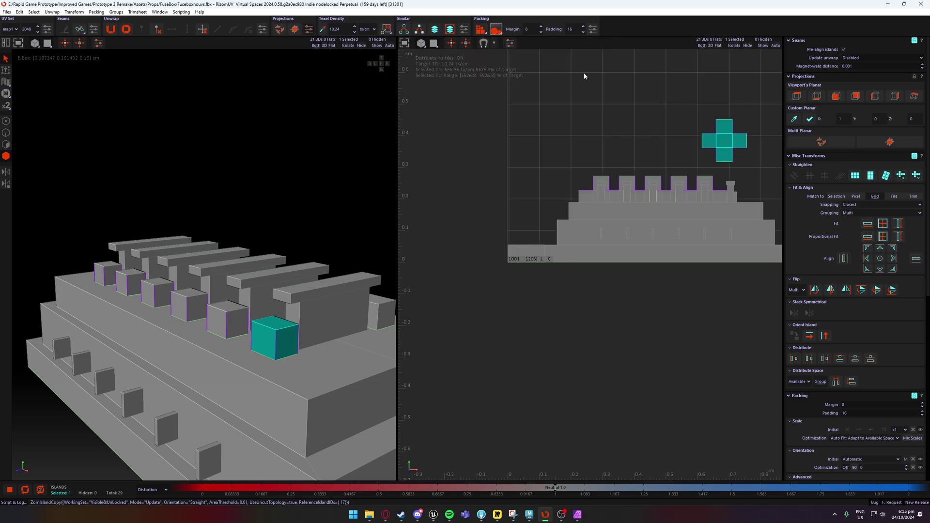
left_click(415, 33)
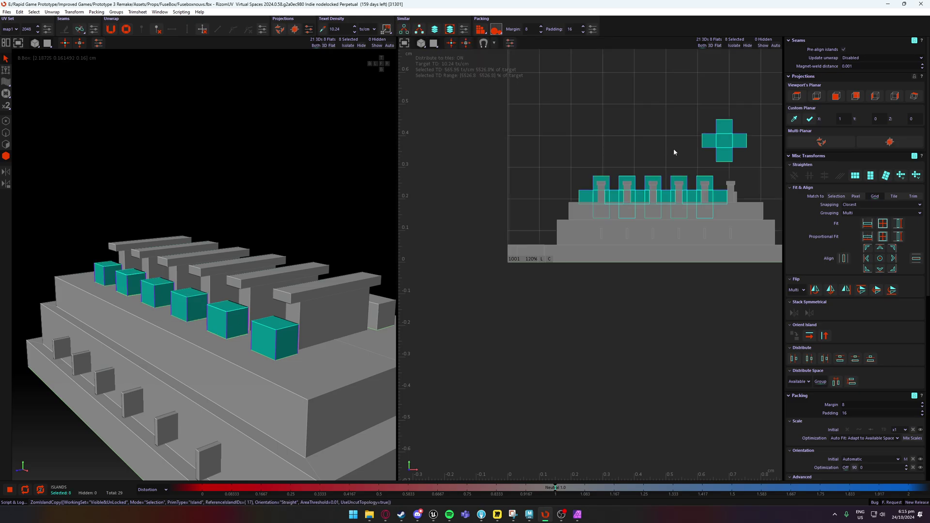
Pack the selected cross-shaped block islands into the UV tile.
left_click_drag(673, 148, 653, 80)
left_click(740, 142)
scroll(687, 135, "down", 2)
left_click_drag(722, 145, 529, 56)
key("p")
scroll(625, 116, "down", 4)
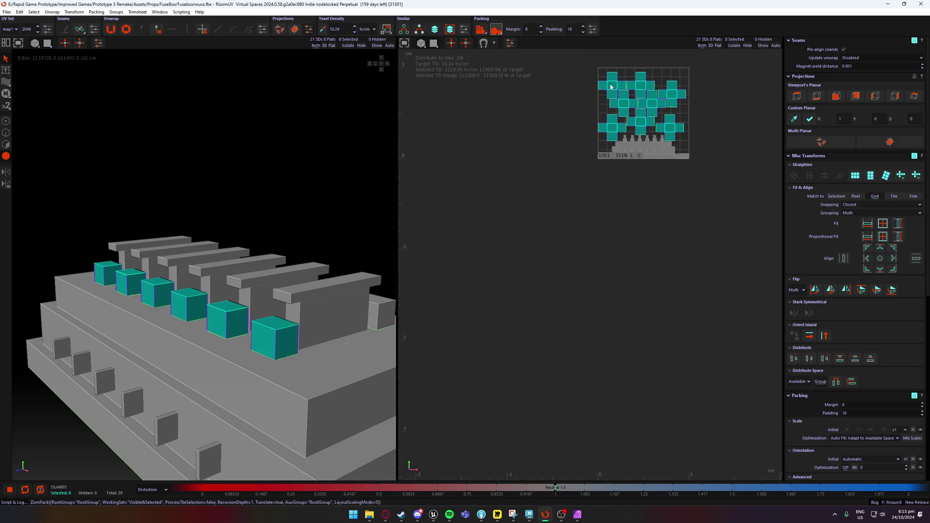
scroll(611, 87, "up", 4)
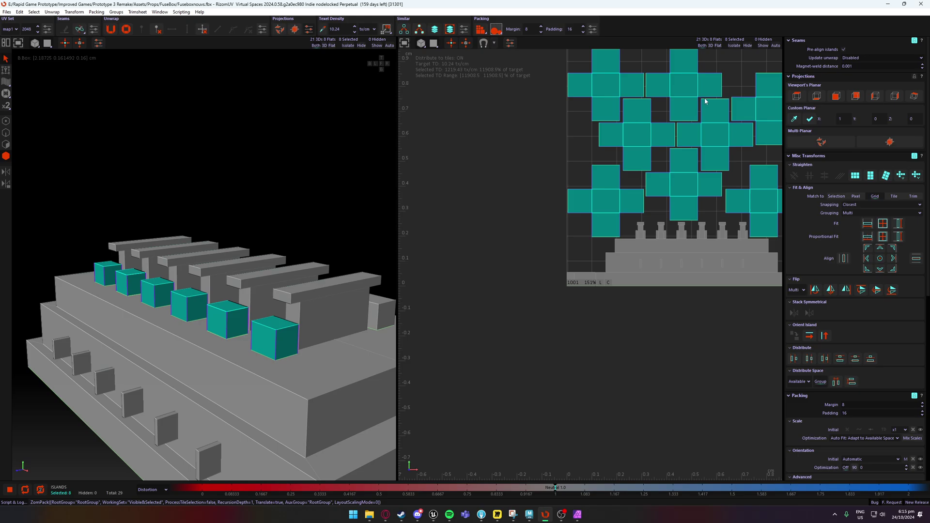
scroll(607, 147, "down", 1)
Stack the similar block islands on top of the end block's cross-shaped island and check the stack block by block.
left_click(595, 147)
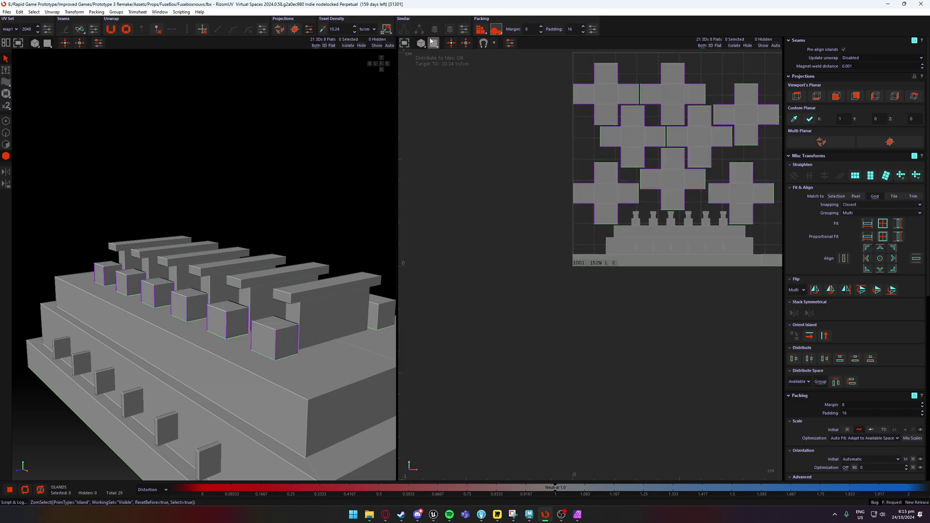
left_click(289, 332)
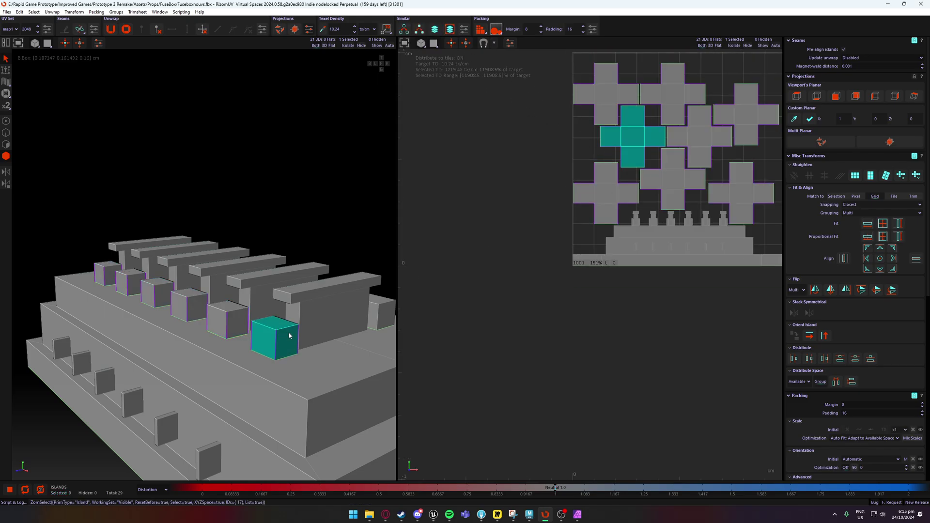
left_click(449, 30)
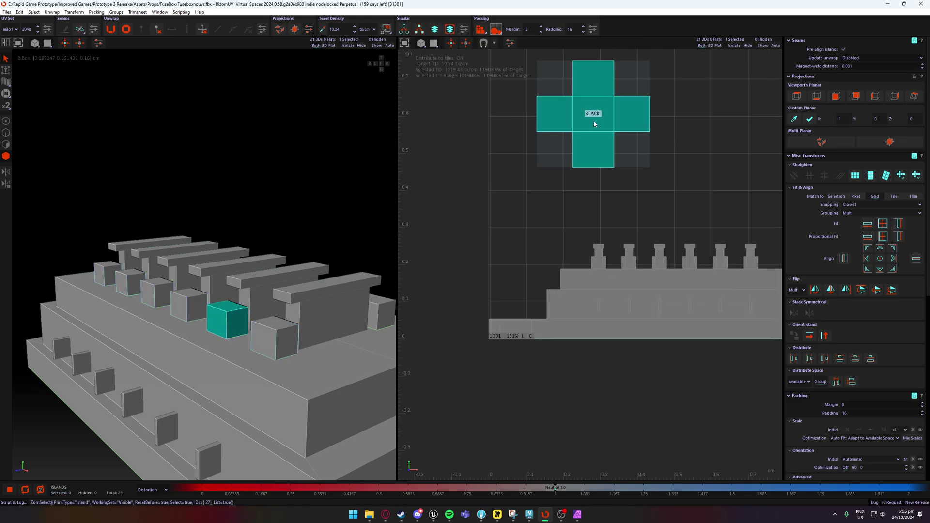
left_click(273, 338)
left_click(189, 306)
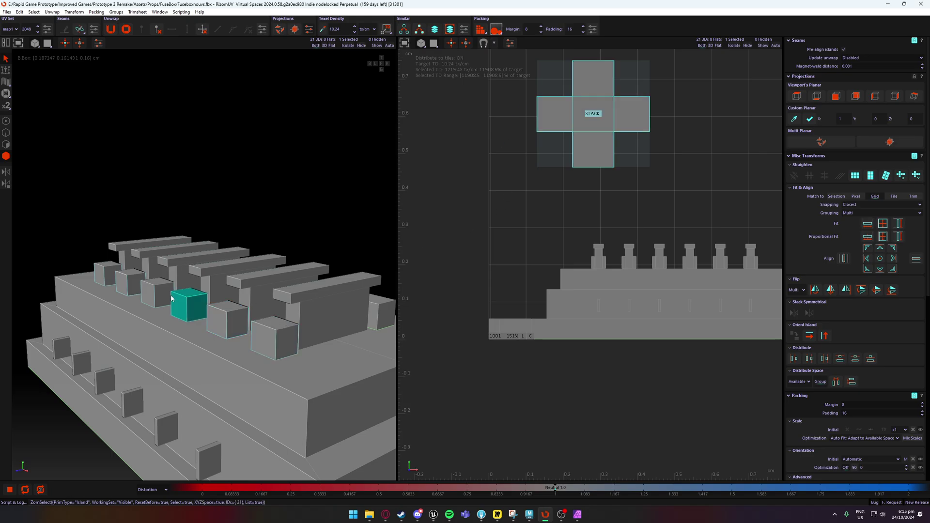
Check the remaining blocks of the first row individually for their place in the stacked cross-shaped island.
left_click(157, 293)
left_click(130, 284)
left_click(109, 274)
Cut seams along the vertical edges of the end block in the row on the opposite side of the fuse box.
scroll(157, 293, "down", 3)
left_click_drag(158, 292, 236, 316, "alt")
scroll(214, 392, "up", 5)
scroll(309, 249, "down", 3)
left_click_drag(309, 249, 64, 235, "alt")
middle_click_drag(64, 234, 202, 254, "alt")
scroll(237, 260, "up", 3)
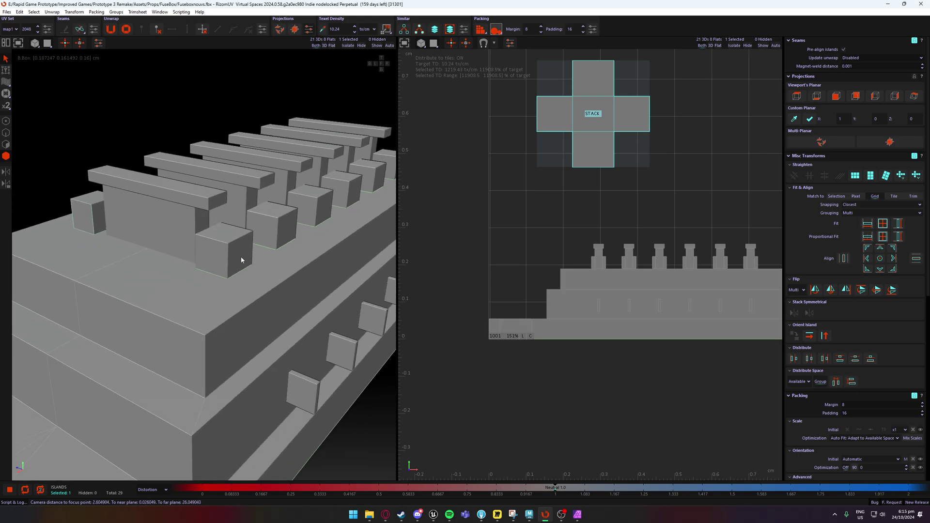
key("F2")
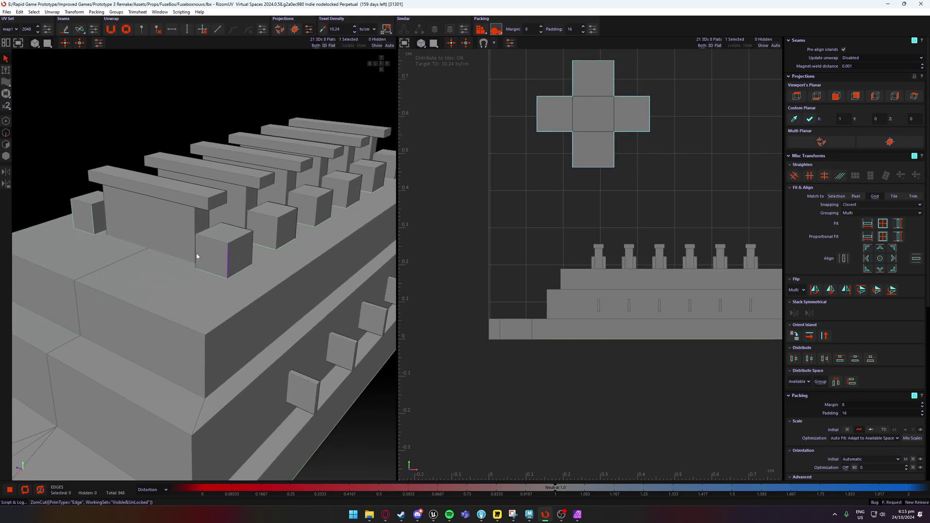
middle_click_drag(245, 249, 353, 269)
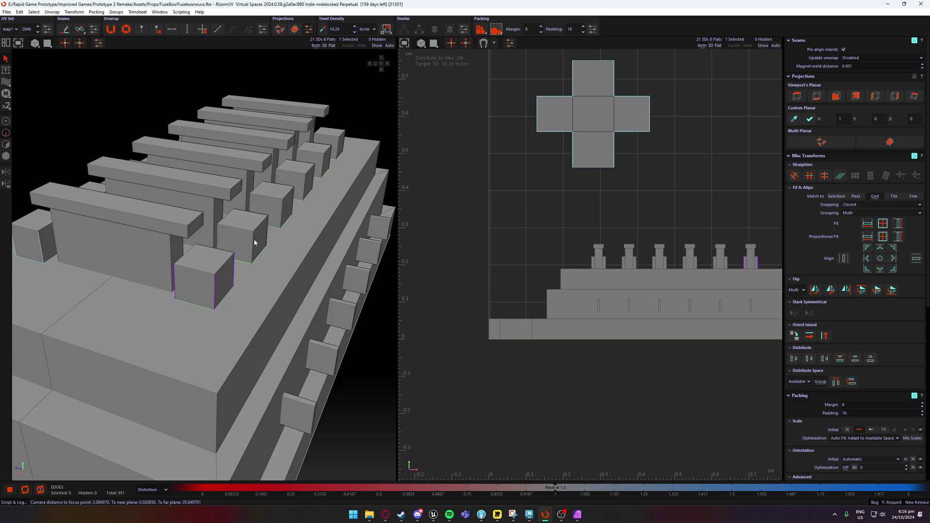
key("c")
key("ctrl+z")
Unfold the newly cut end block's island and orient the resulting cross upright along the UV axes.
left_click_drag(263, 247, 280, 276, "alt")
key("F4")
left_click(300, 280)
middle_click_drag(317, 298, 261, 290)
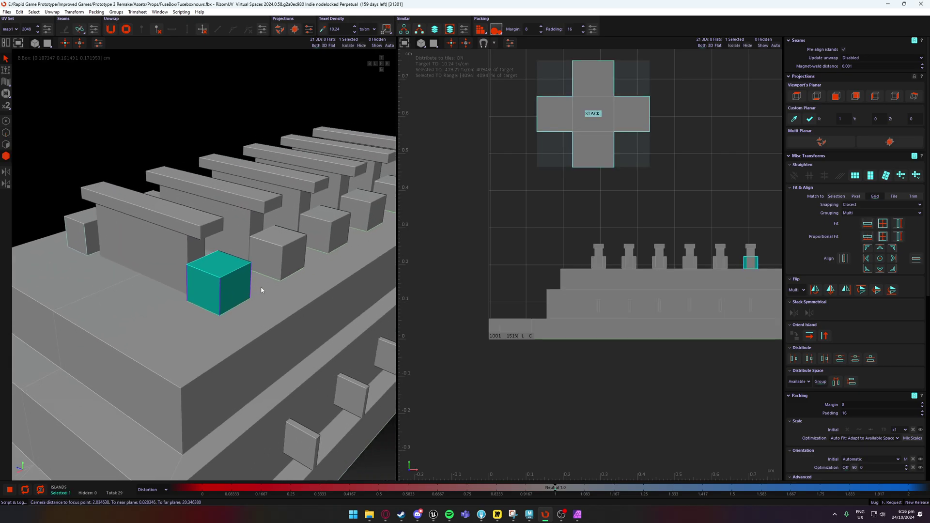
left_click(420, 29)
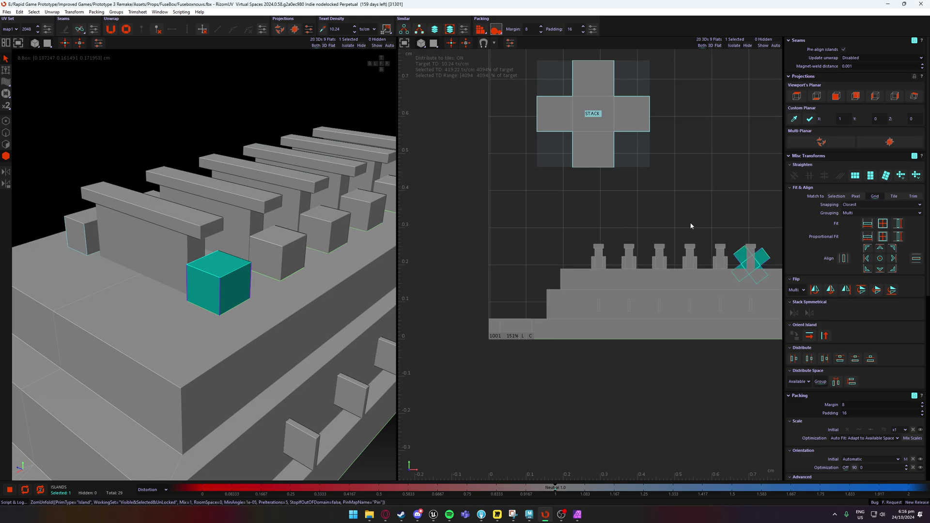
left_click(809, 336)
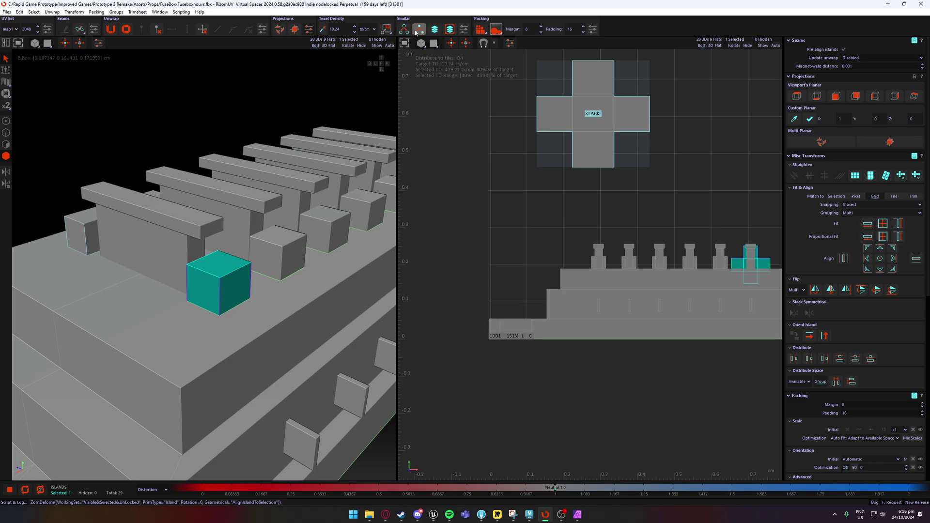
Copy the unfolded end block's UV layout to the similar blocks in its row and stack their islands on it.
left_click(416, 32)
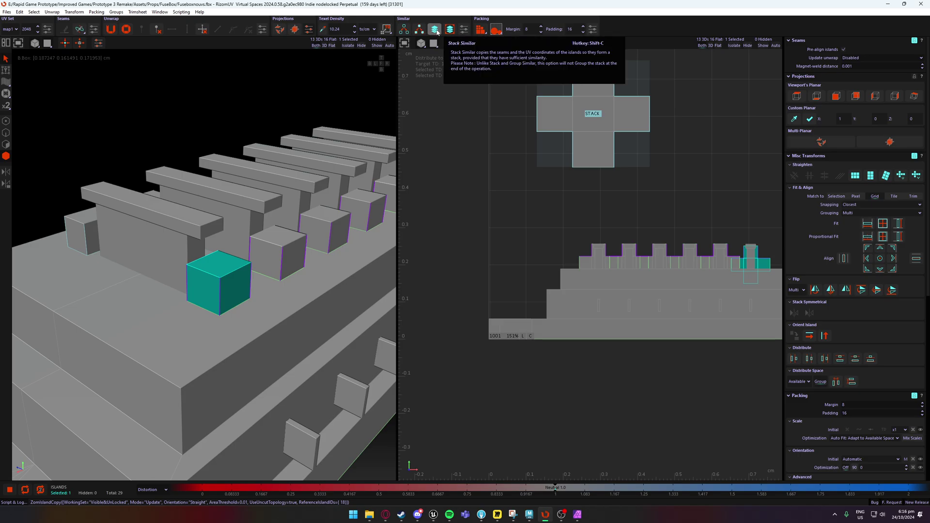
left_click(435, 30)
left_click_drag(710, 212, 700, 91)
key("ctrl+z")
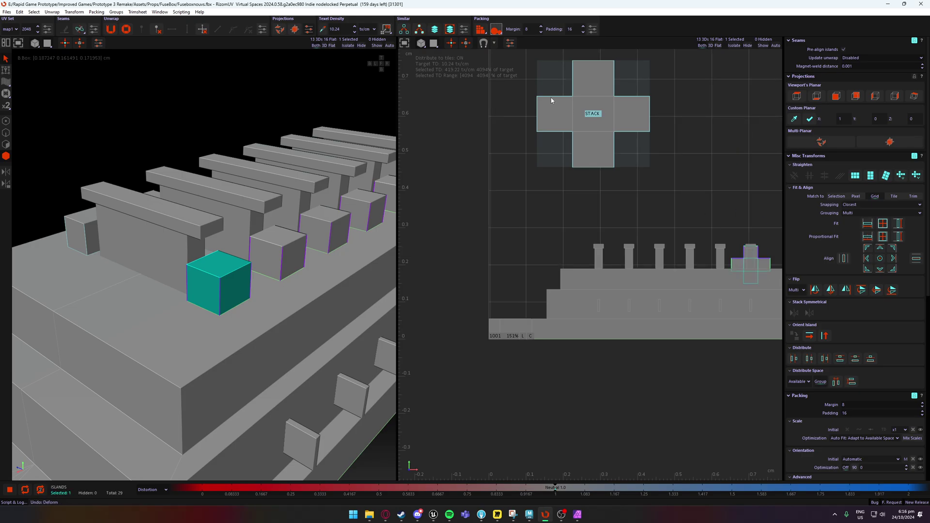
Select all the similar islands and move the stack into the empty UV space beside the large cross stack.
left_click(404, 30)
left_click_drag(726, 185, 701, 91)
left_click(730, 187)
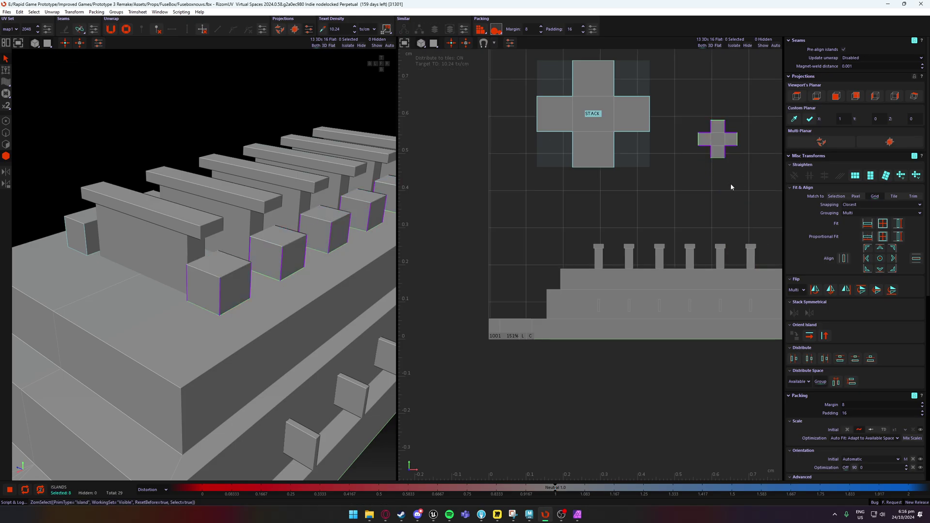
Pull four small cross islands out of the new stack and spread them apart, checking which block each belongs to.
left_click(712, 141)
left_click(718, 144)
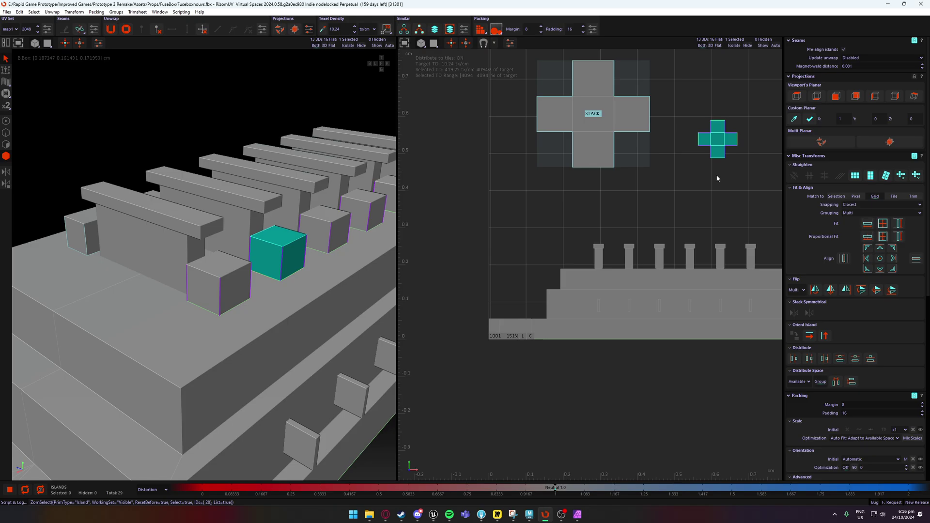
left_click_drag(700, 192, 641, 253)
left_click(710, 139)
left_click_drag(727, 198, 748, 245)
left_click(717, 141)
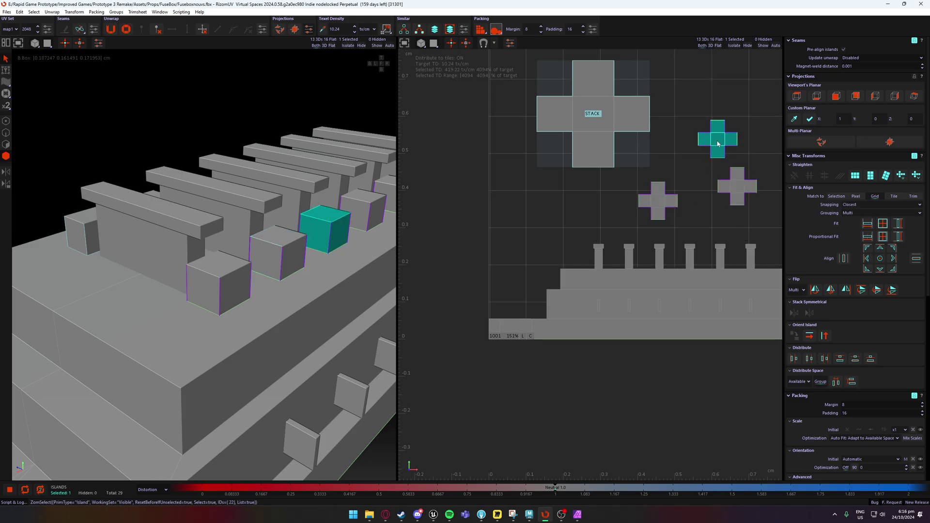
left_click_drag(718, 148, 745, 93)
left_click(716, 143)
left_click_drag(717, 144, 691, 91)
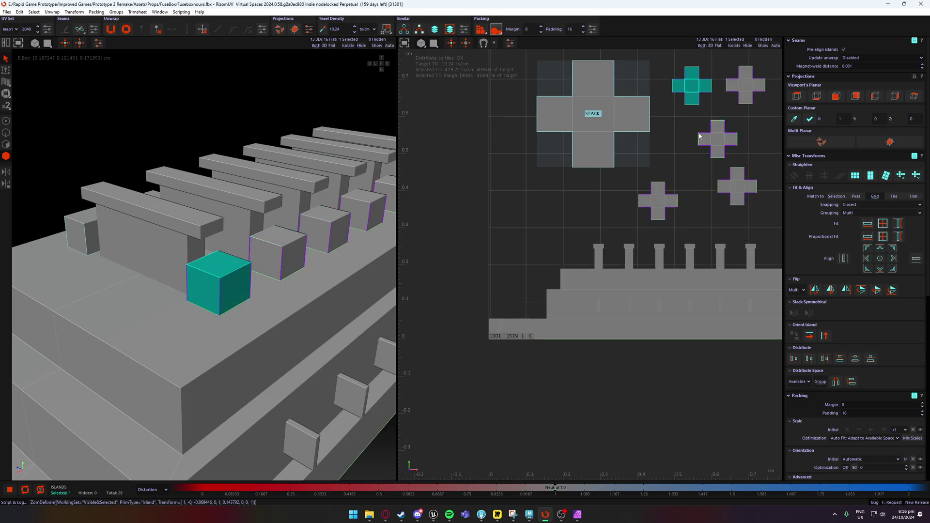
left_click(707, 151)
scroll(666, 180, "down", 1)
scroll(295, 265, "down", 4)
left_click_drag(338, 232, 237, 218, "alt")
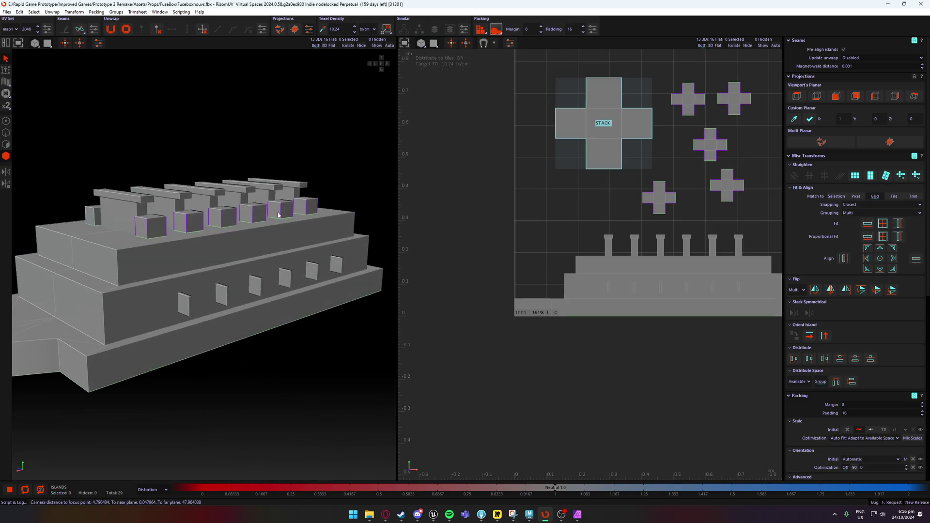